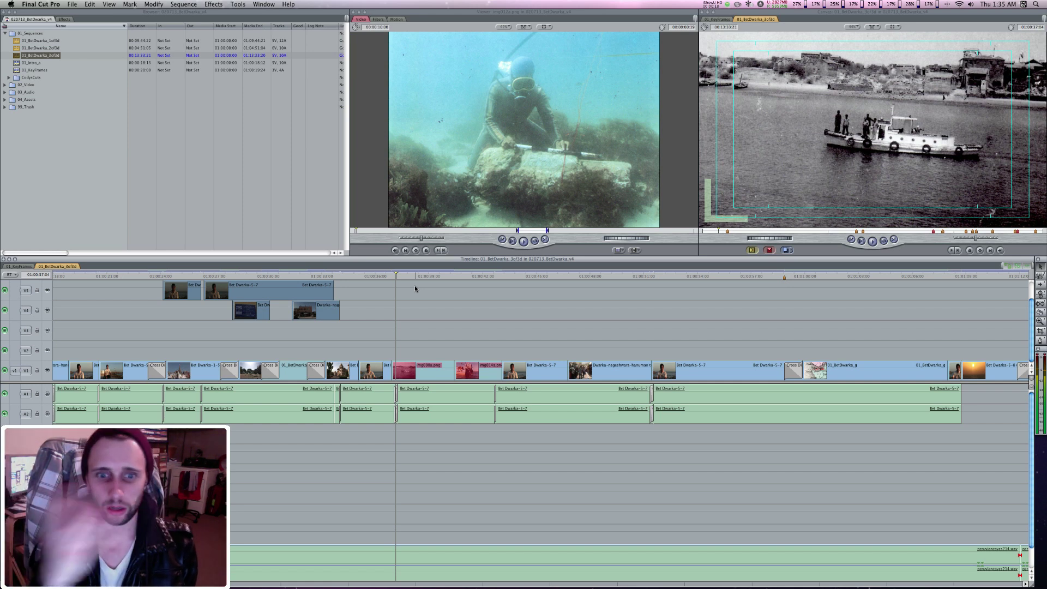
Step: Play the BetDwarka sequence from the black-and-white boat photo through its animated stills
click(421, 278)
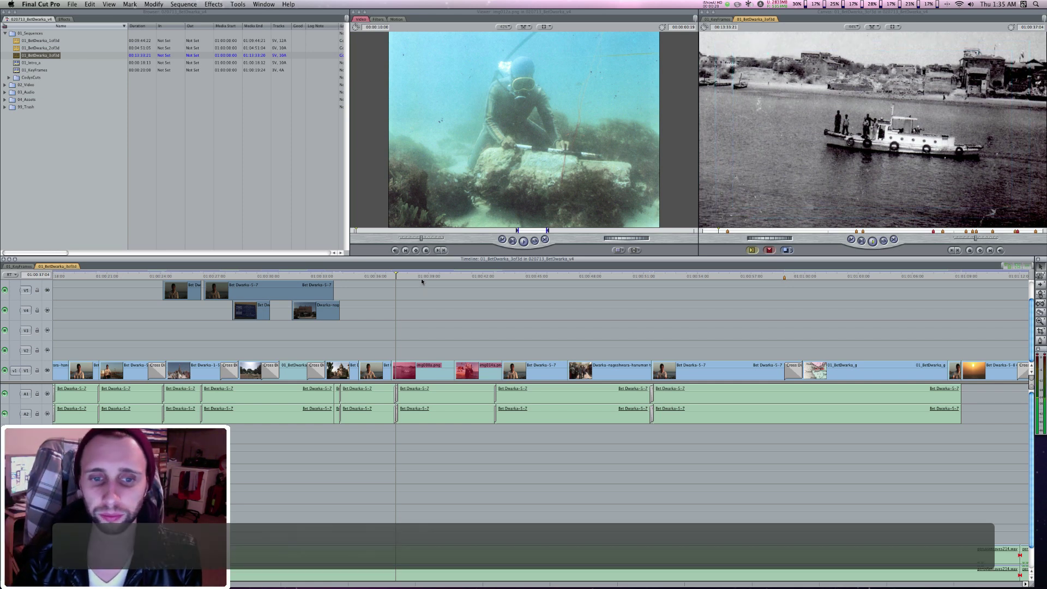
key(space)
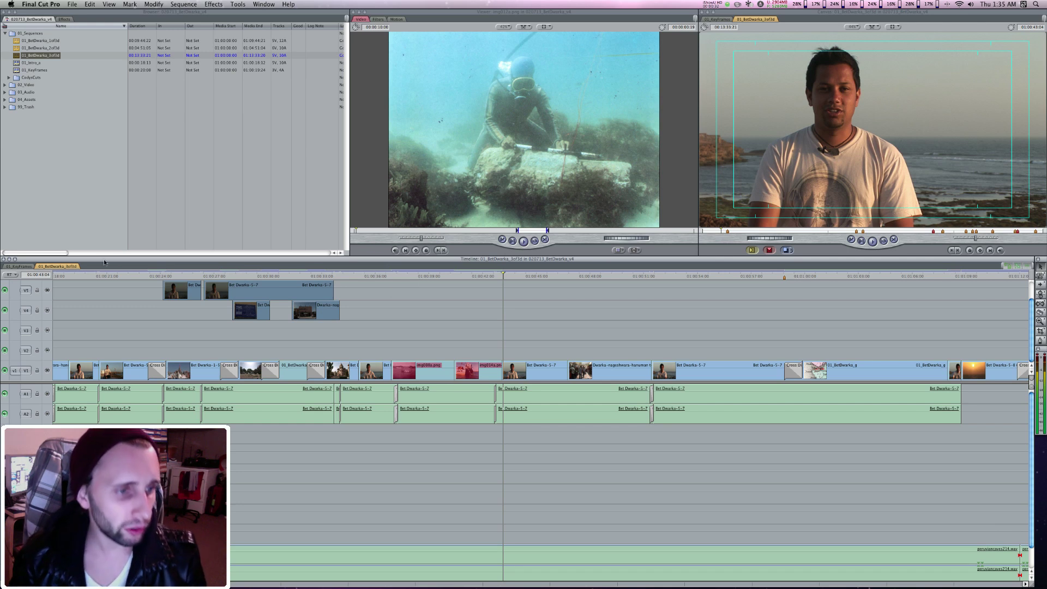
Step: Open the 01_KeyFrames sequence, play through its two still images and return to the sequence start
click(18, 266)
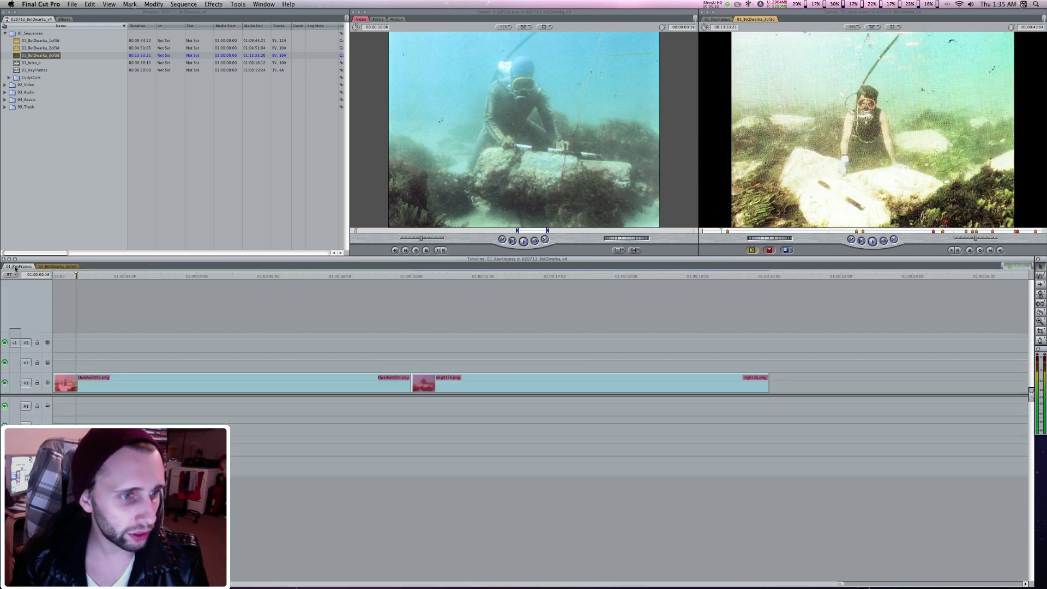
click(395, 315)
key(space)
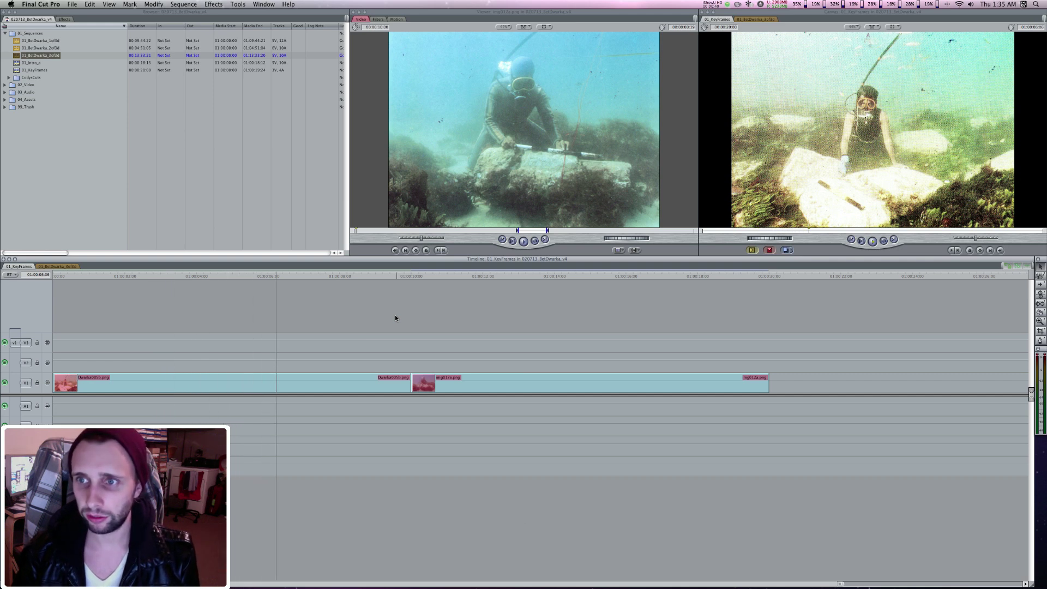
key(Down)
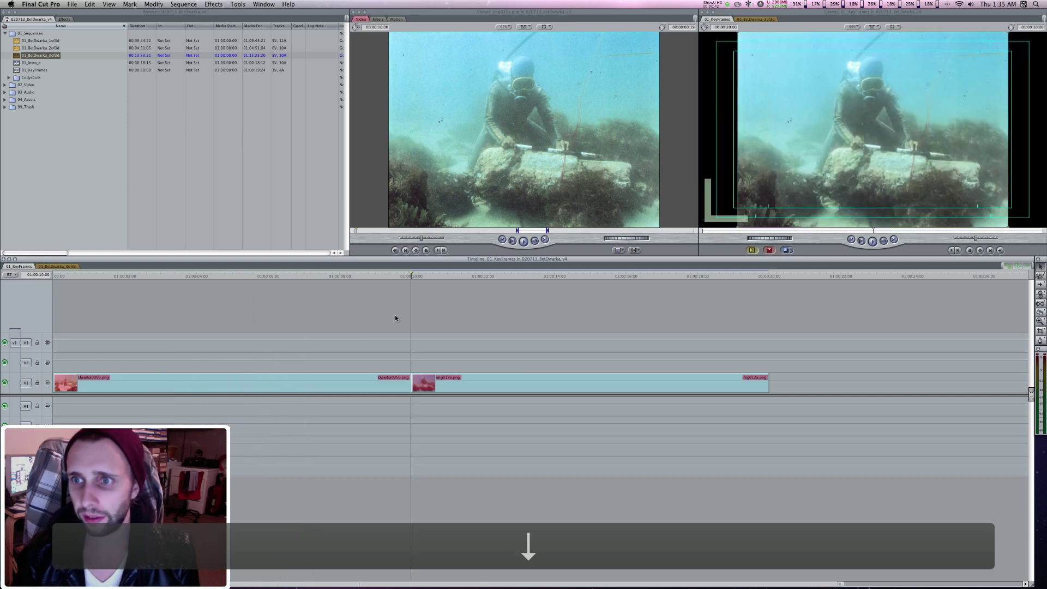
key(Up)
key(Up)
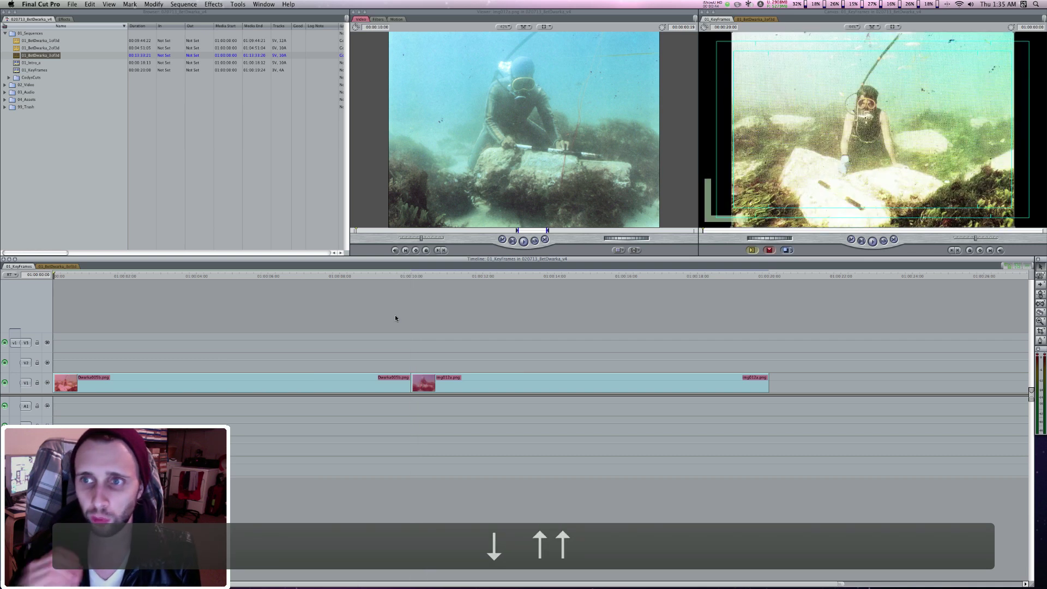
Step: Open the motion settings of Dwarka005b.png and add Scale and Center keyframes on its first frame
click(143, 342)
double_click(116, 385)
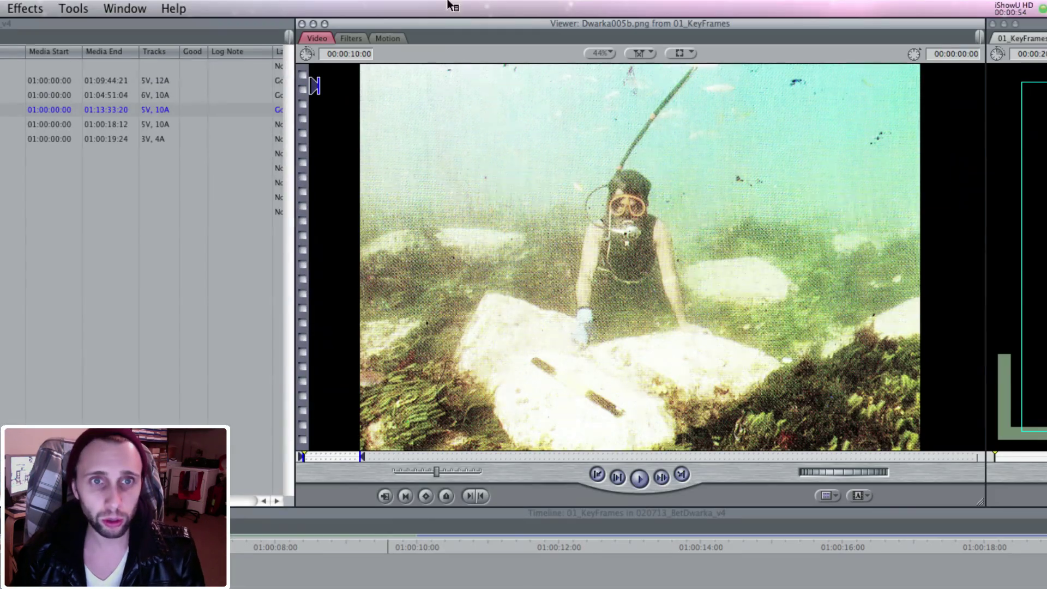
click(397, 19)
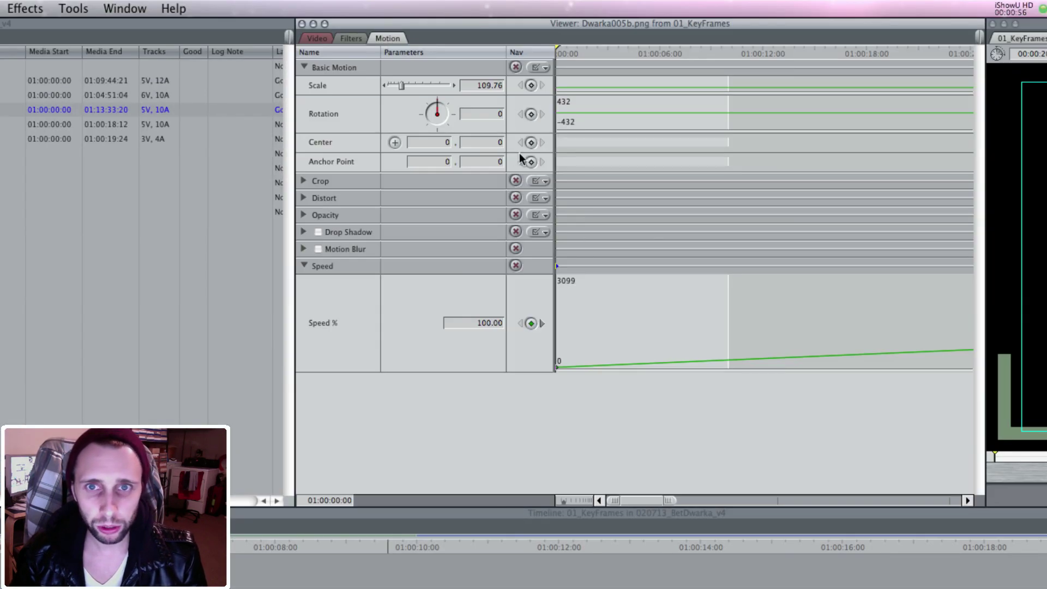
click(530, 85)
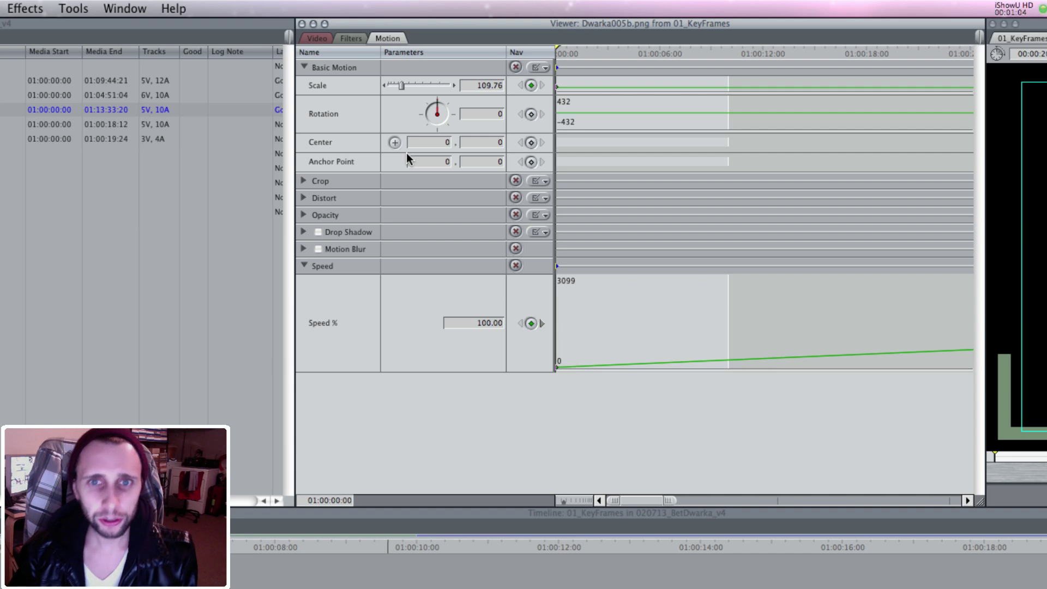
click(531, 143)
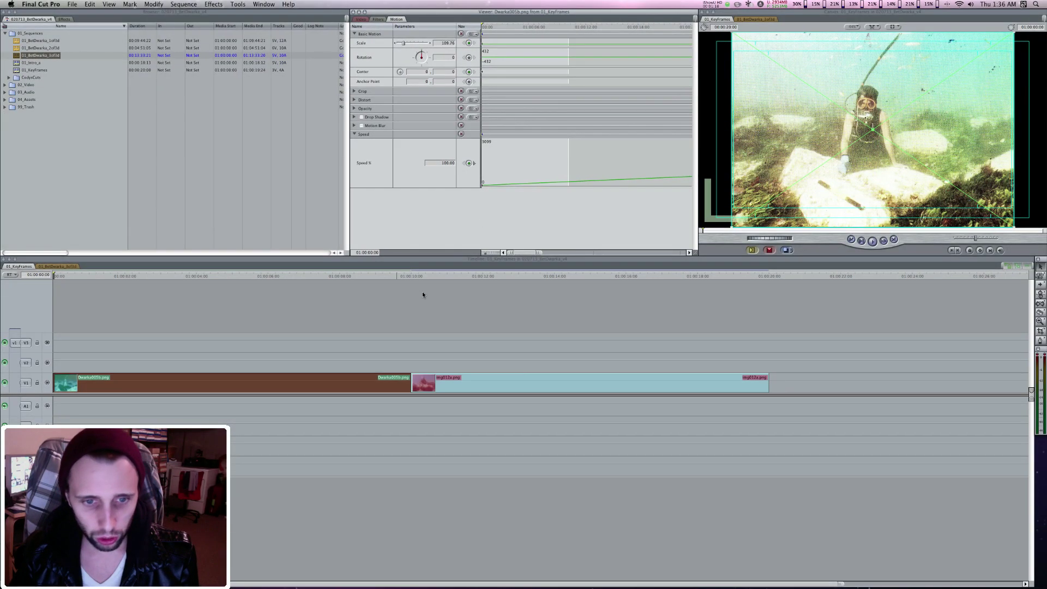
Step: Add Scale and Center keyframes on the last frame of the first clip
click(374, 318)
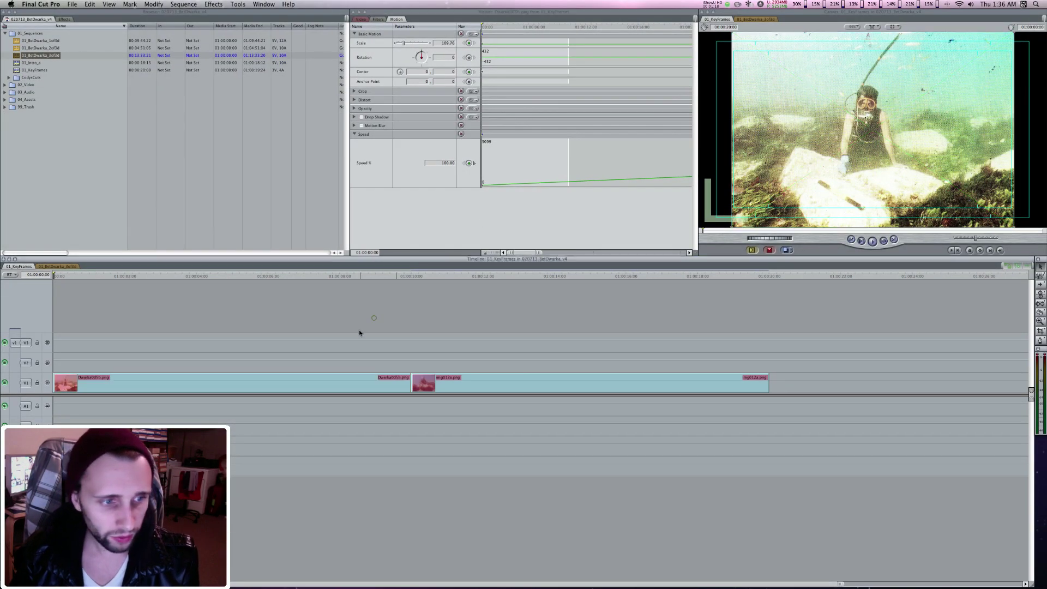
key(Down)
click(422, 318)
key(Left)
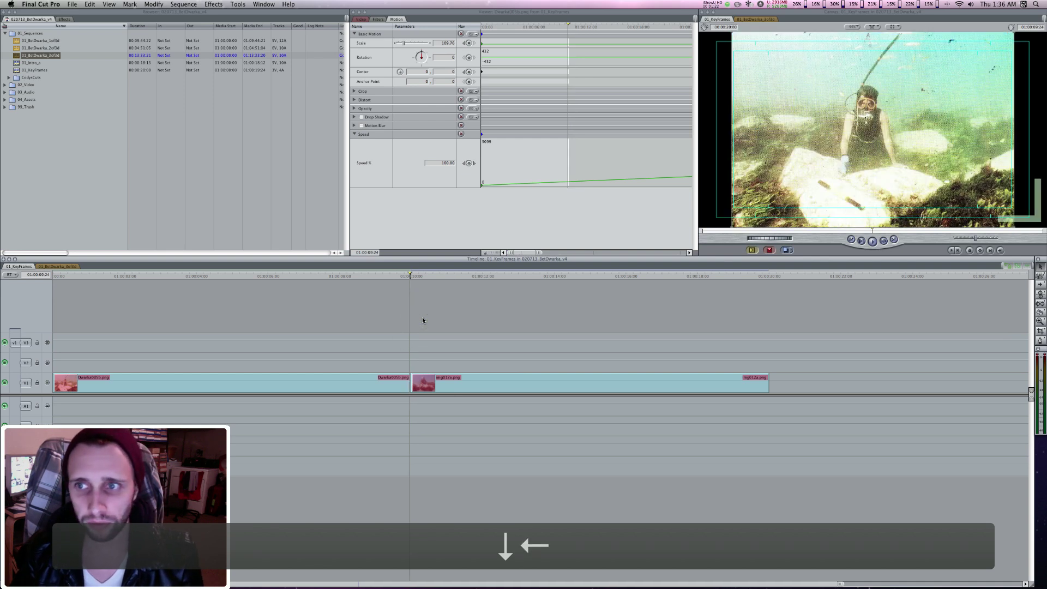
click(469, 43)
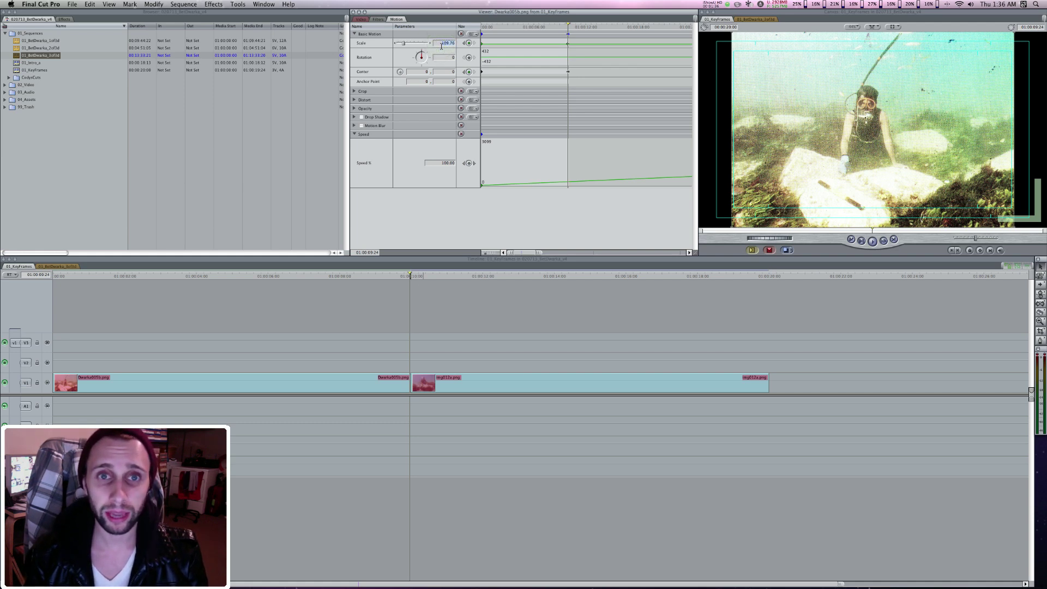
Step: Set the first clip's scale to 130 on its last frame
text(1)
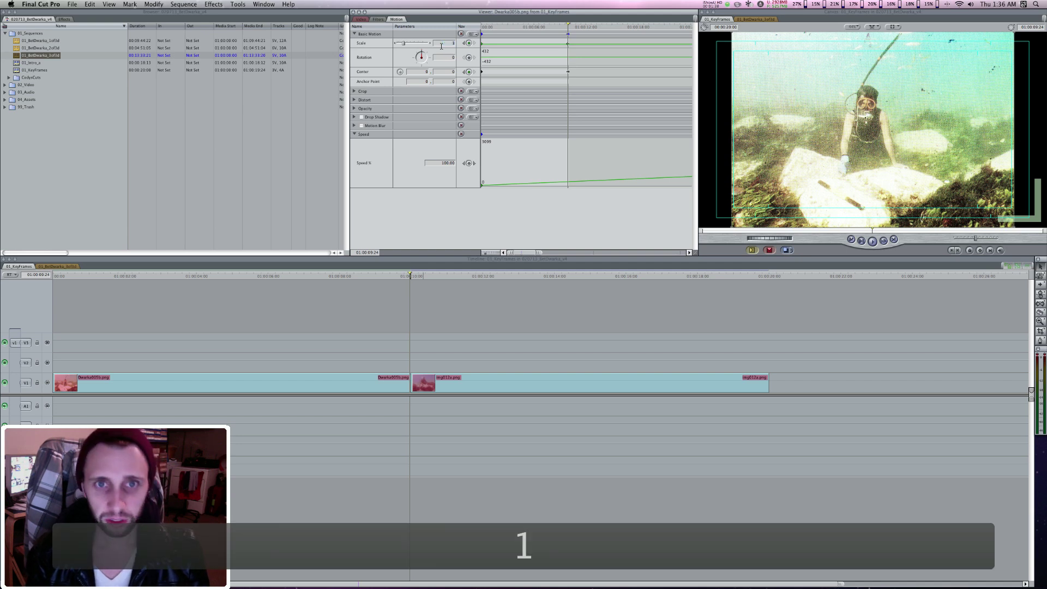
text(30)
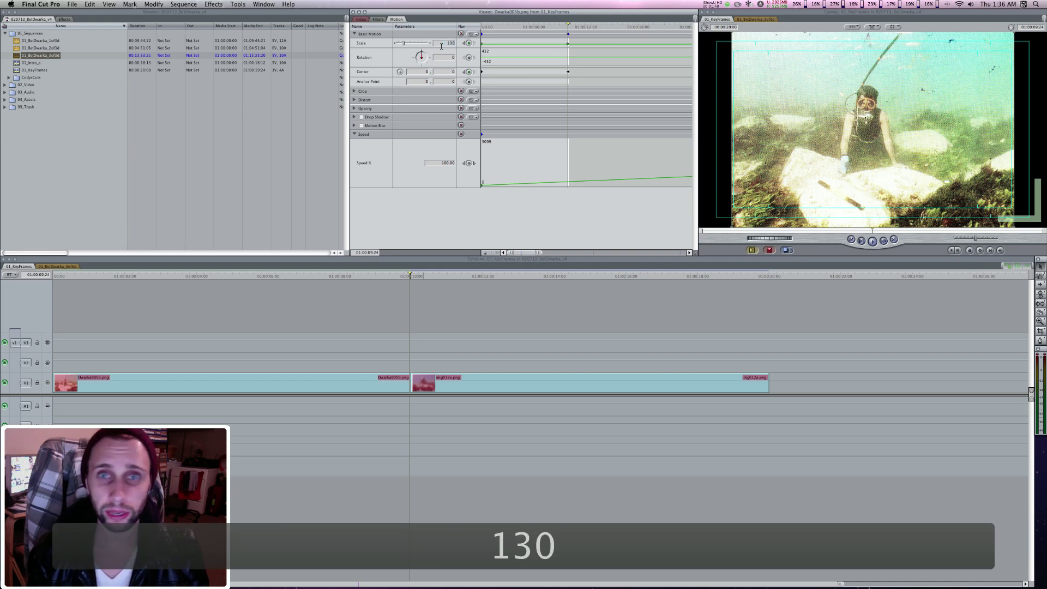
key(Return)
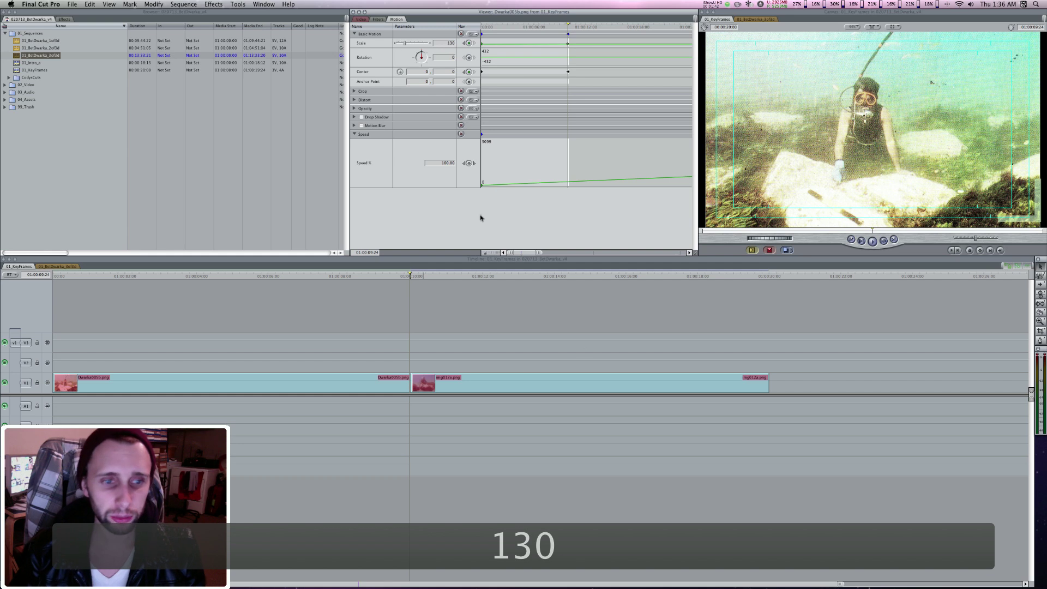
Step: Preview the first clip's zoom from its start and set the canvas magnification to 25%
key(Up)
click(556, 319)
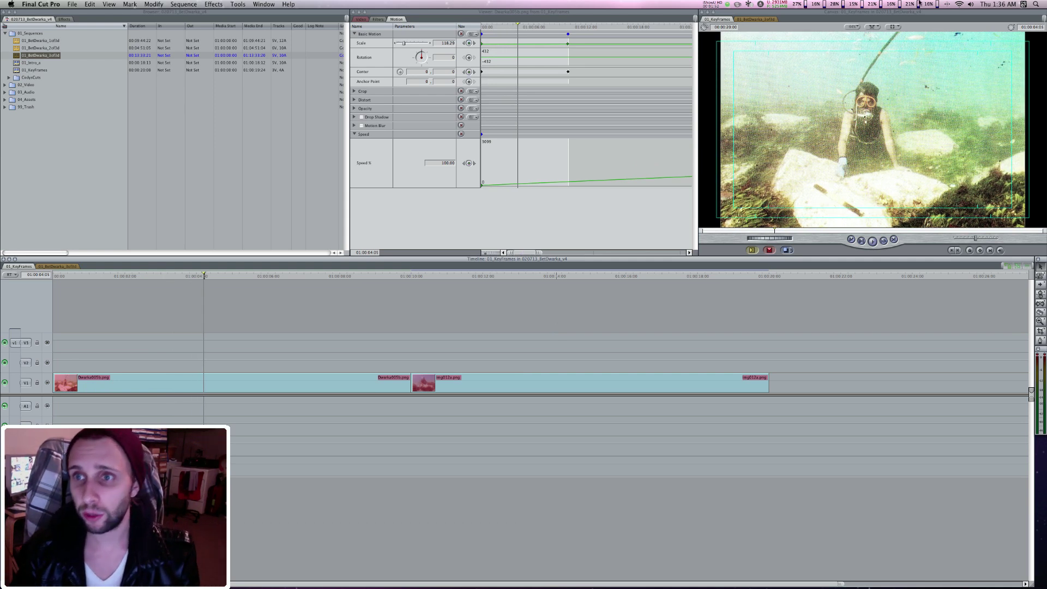
click(849, 27)
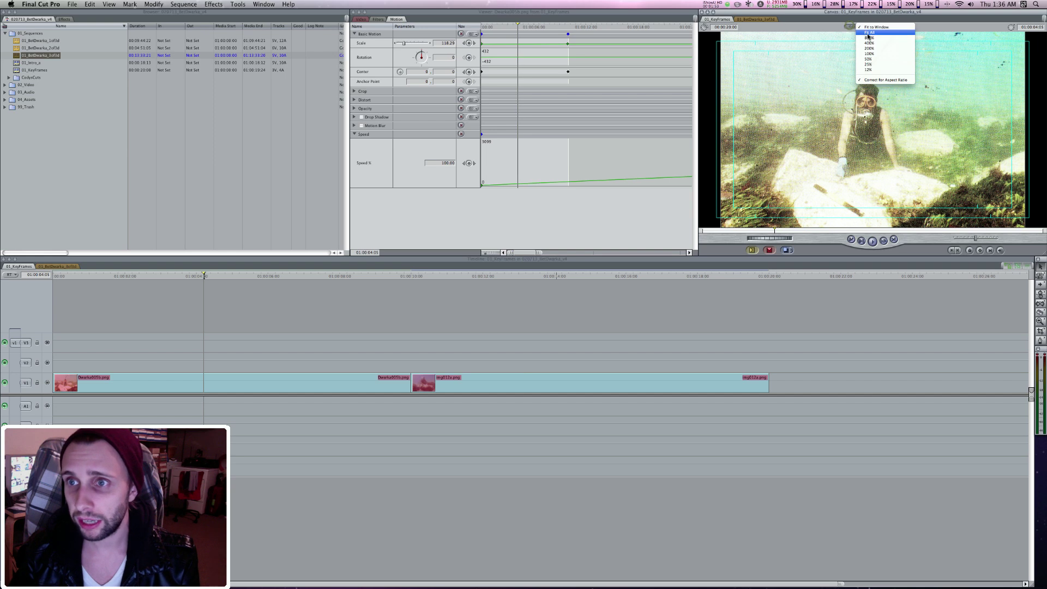
click(881, 65)
Step: Set the first clip's scale to 140 on its first frame
click(188, 313)
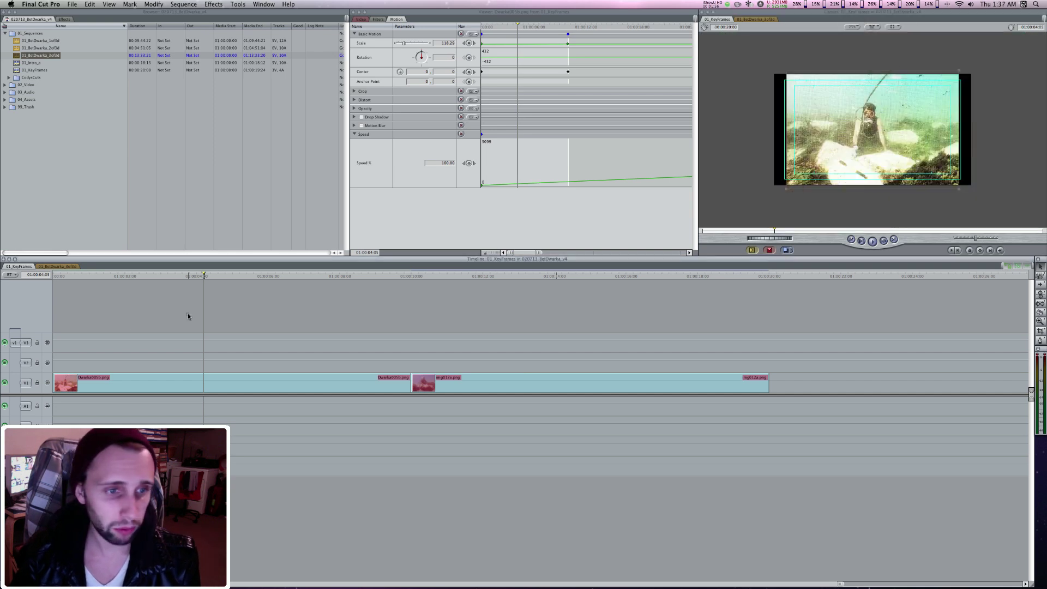
key(Up)
click(443, 43)
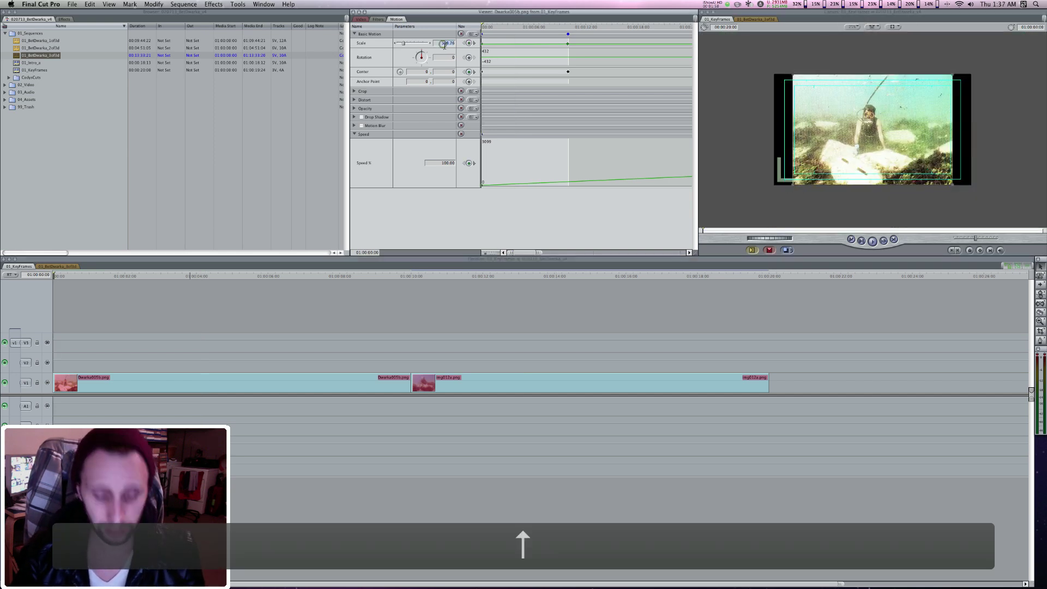
text(140)
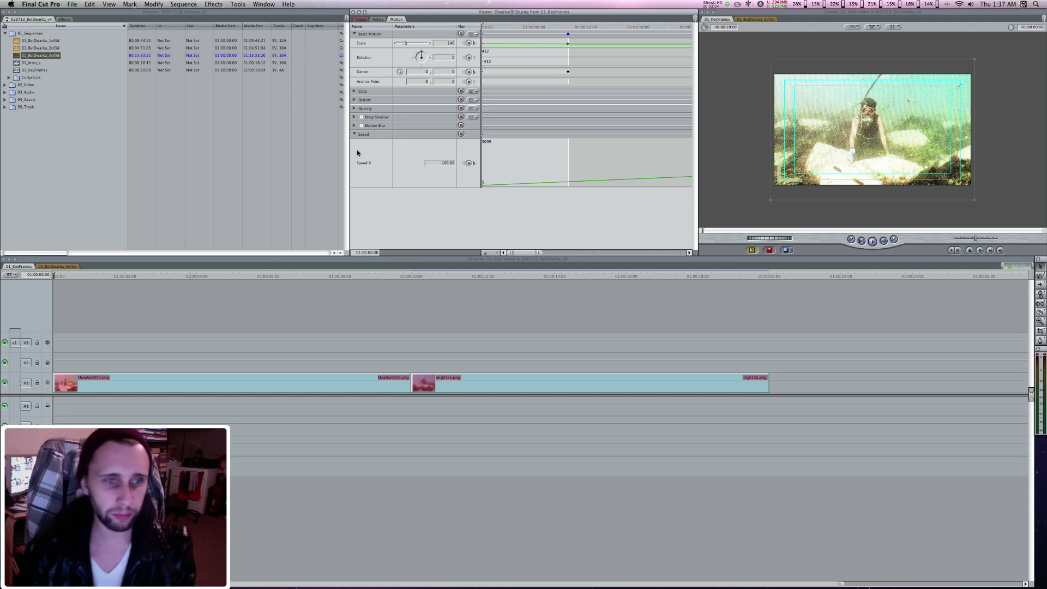
Step: Set the first clip's scale to 160 on its last frame and play the zoom back from the start
key(Down)
key(Left)
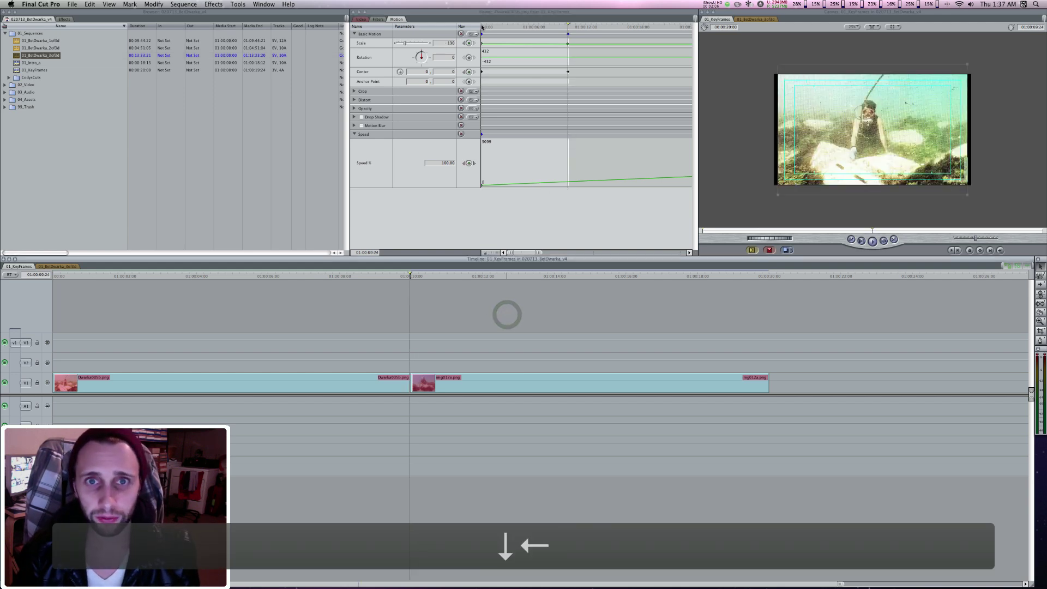
click(443, 43)
text(160)
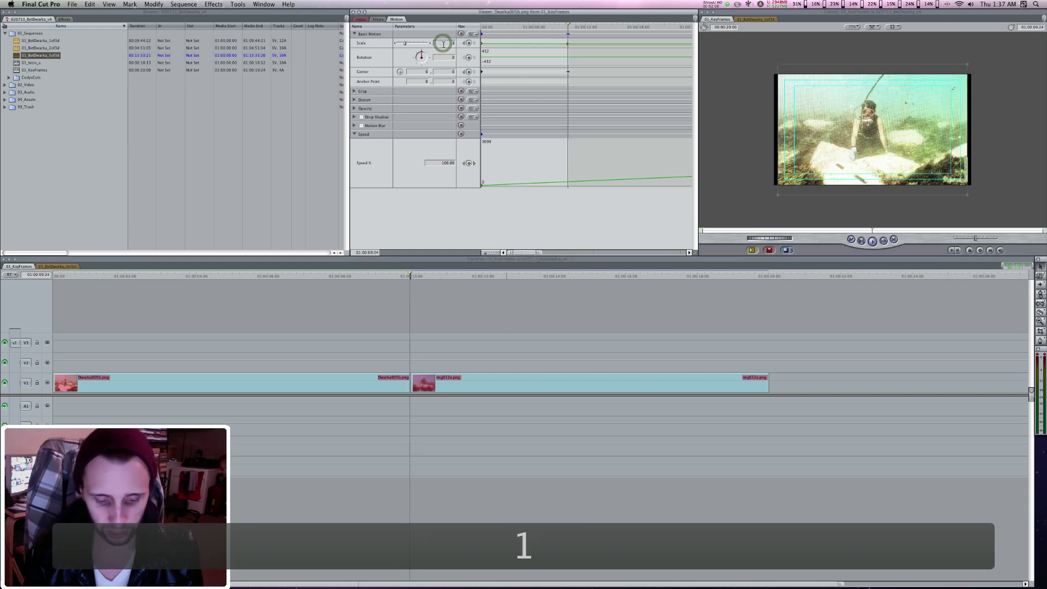
key(Return)
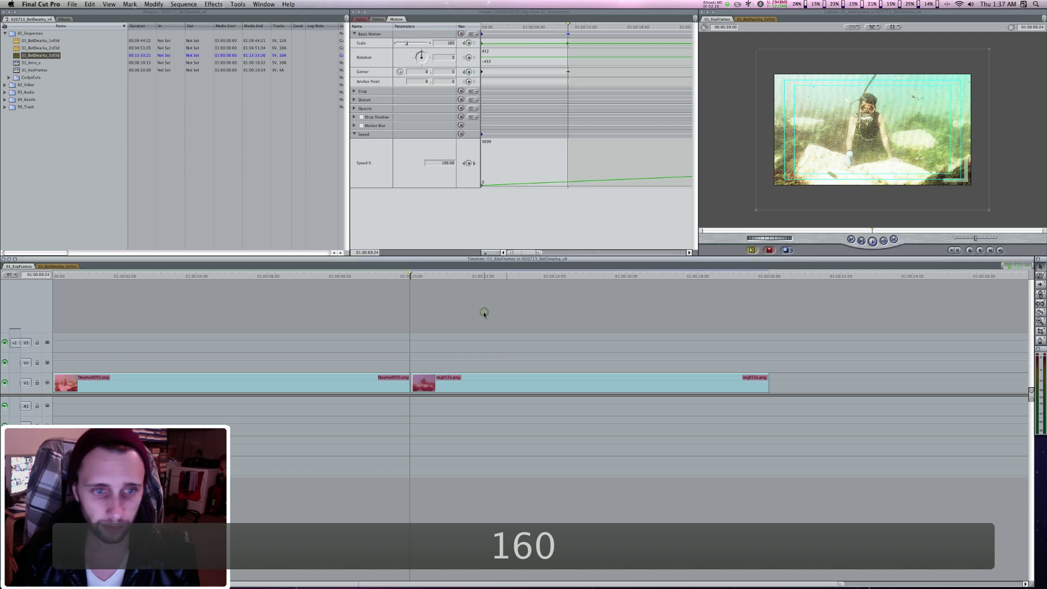
key(Up)
key(space)
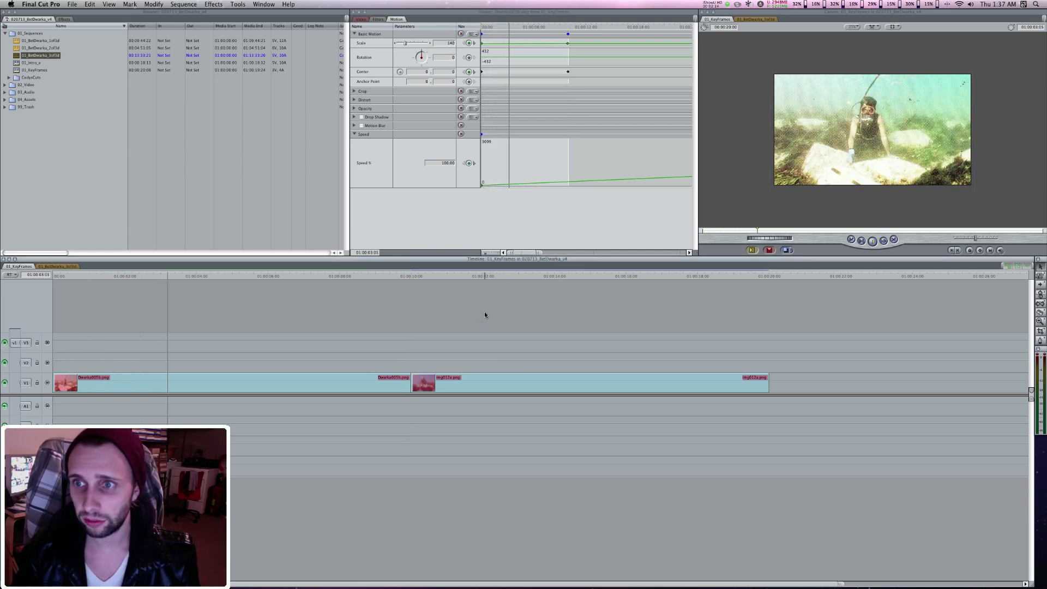
Step: Add Scale and Center keyframes on both the first and last frames of the second still image
key(Down)
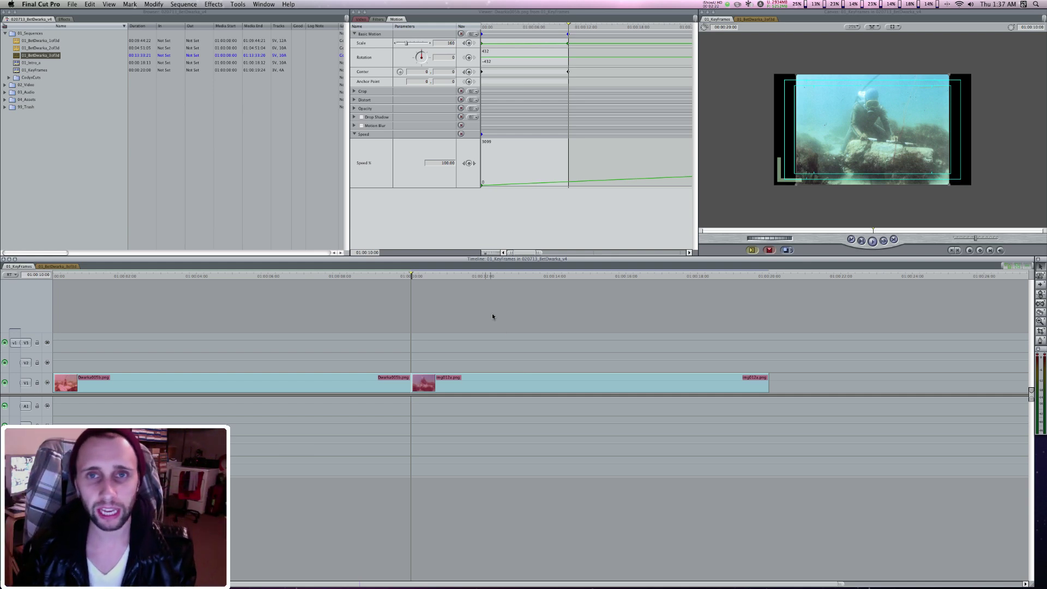
double_click(465, 378)
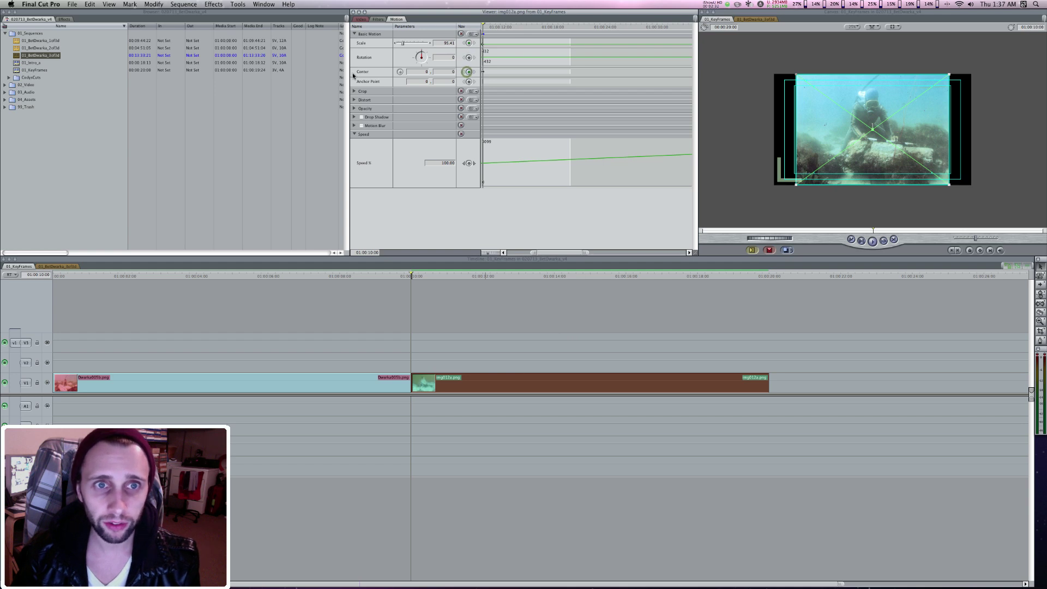
click(613, 304)
key(Down)
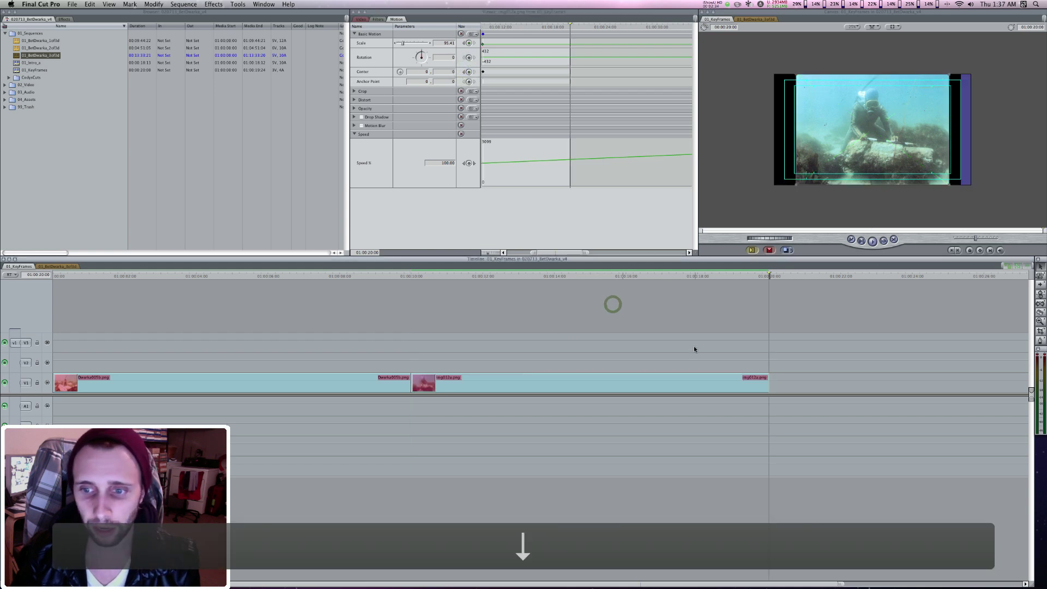
key(Left)
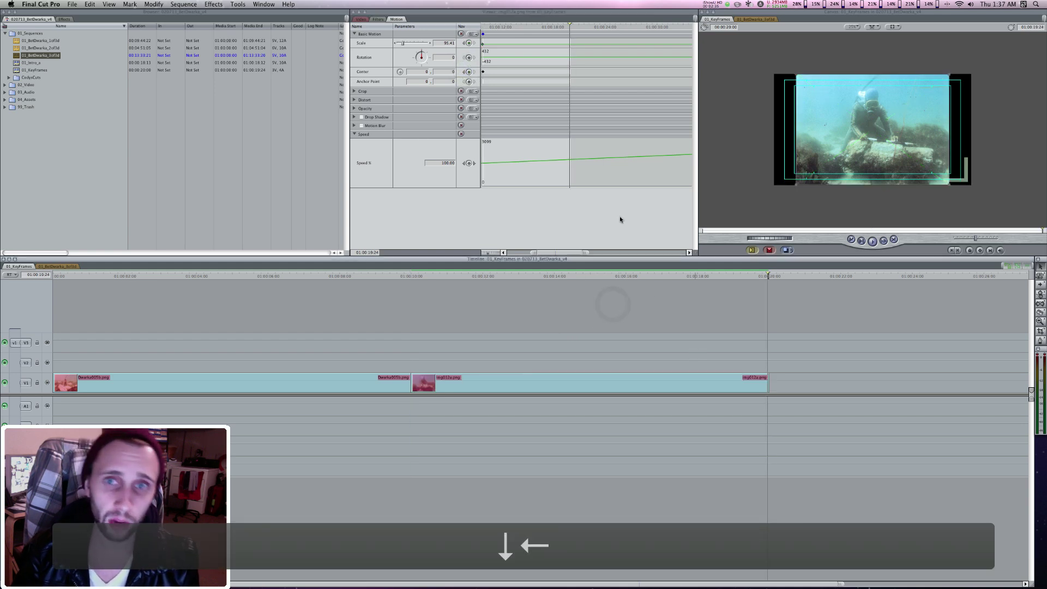
click(468, 43)
click(469, 71)
Step: Set the second clip's scale to 150 on its first frame and shift its image slightly downward in the canvas
key(Up)
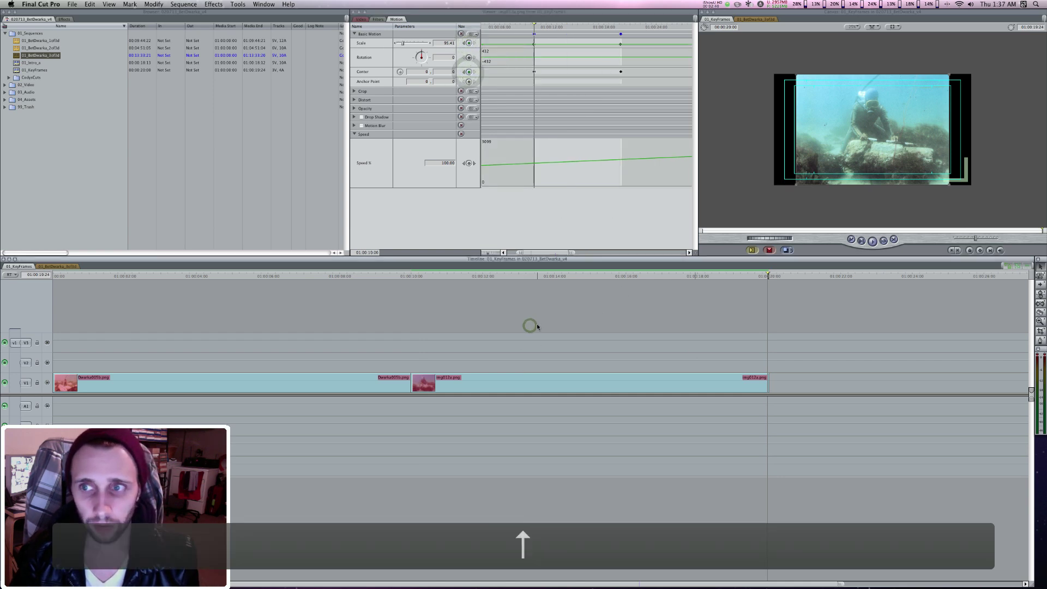
click(437, 43)
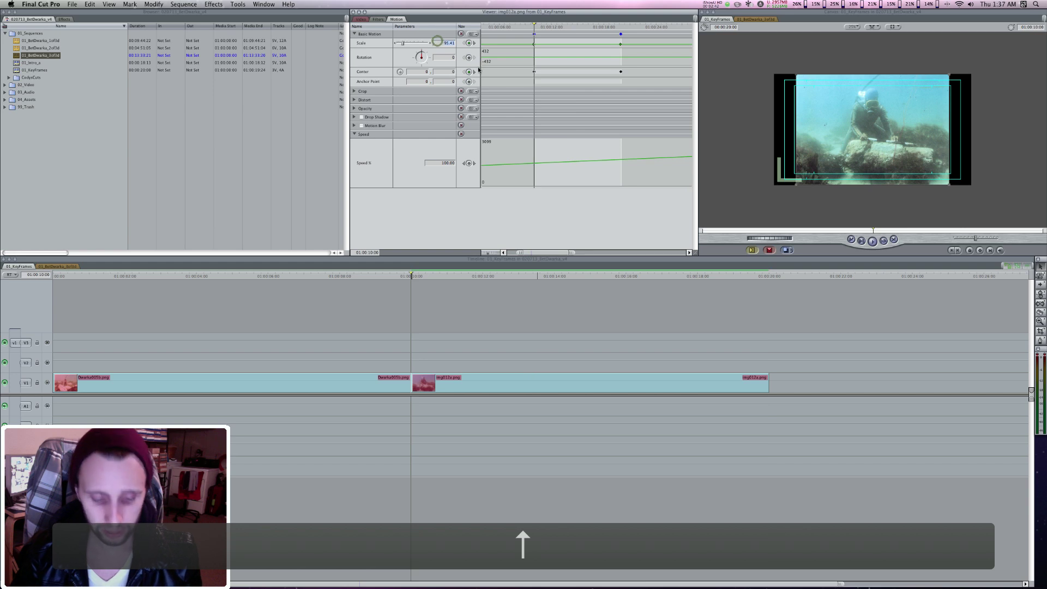
text(160)
key(Return)
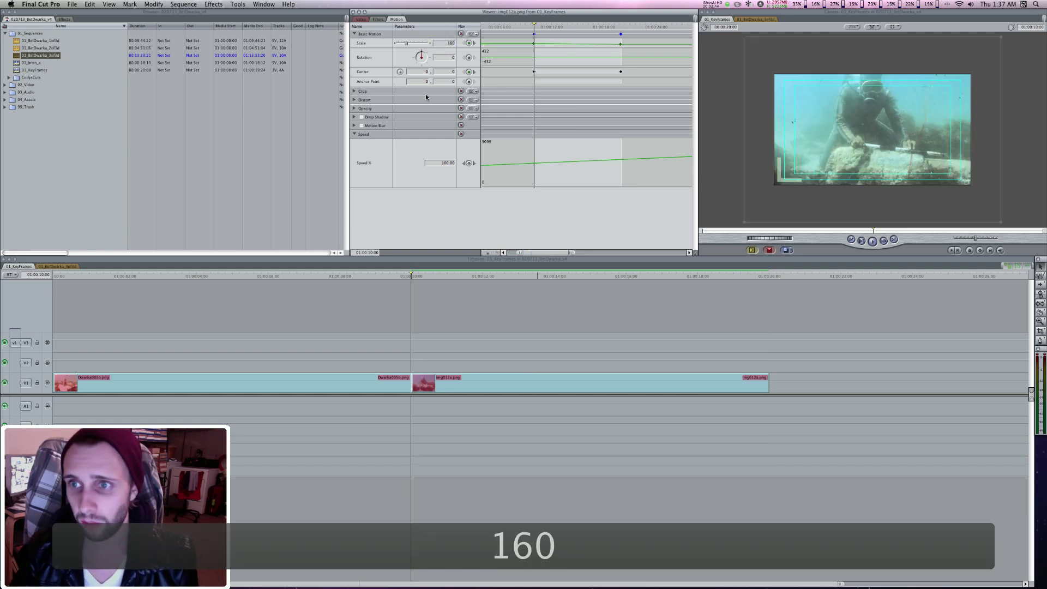
text(150)
key(Return)
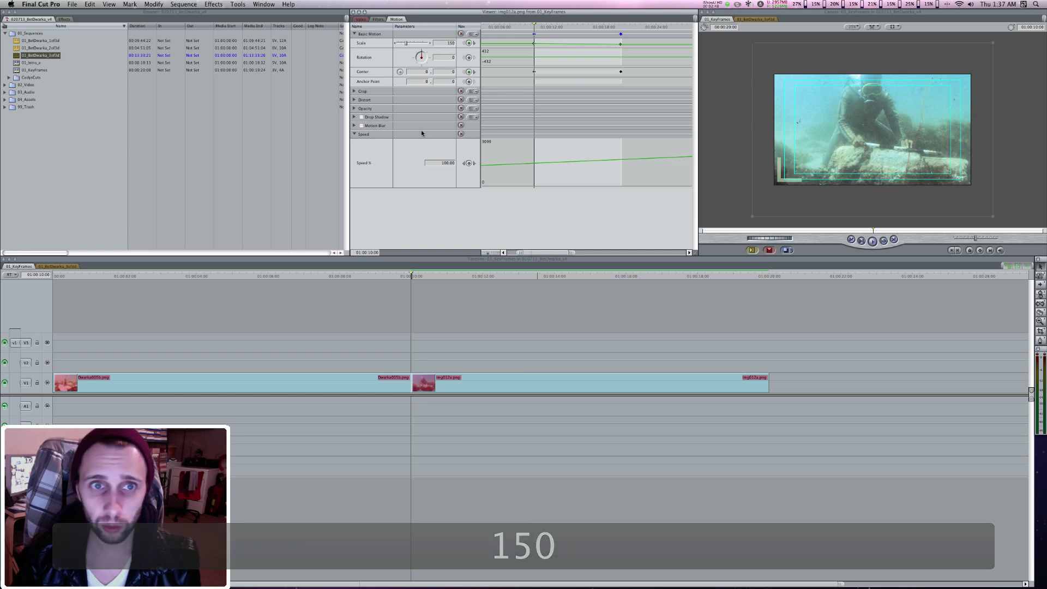
click(839, 182)
drag(840, 181, 839, 166)
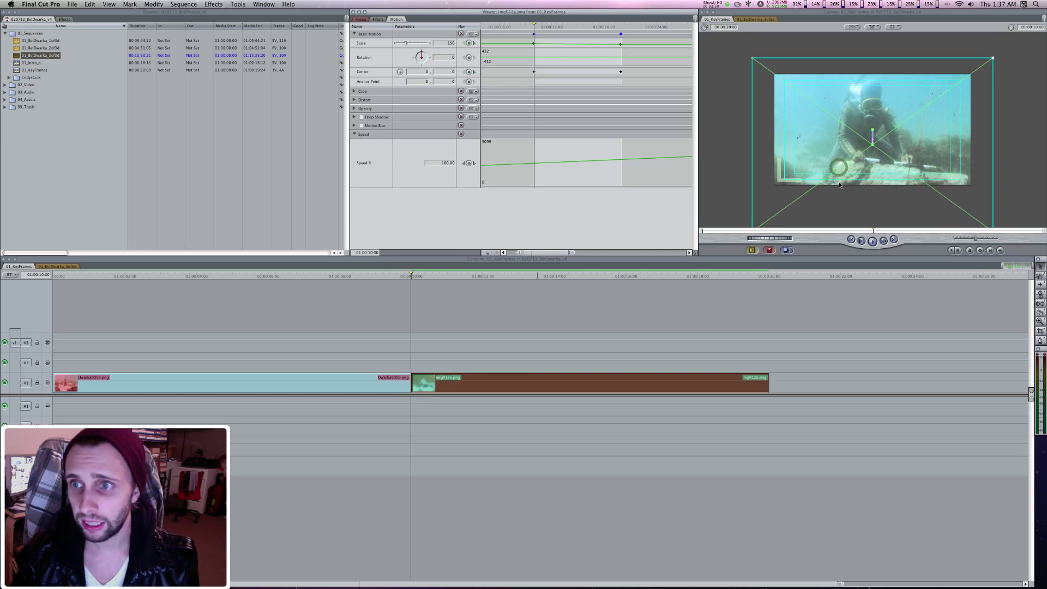
Step: Set the second clip's scale to 130 on its last frame and shift its image slightly down and to the left in the canvas
click(621, 307)
key(Down)
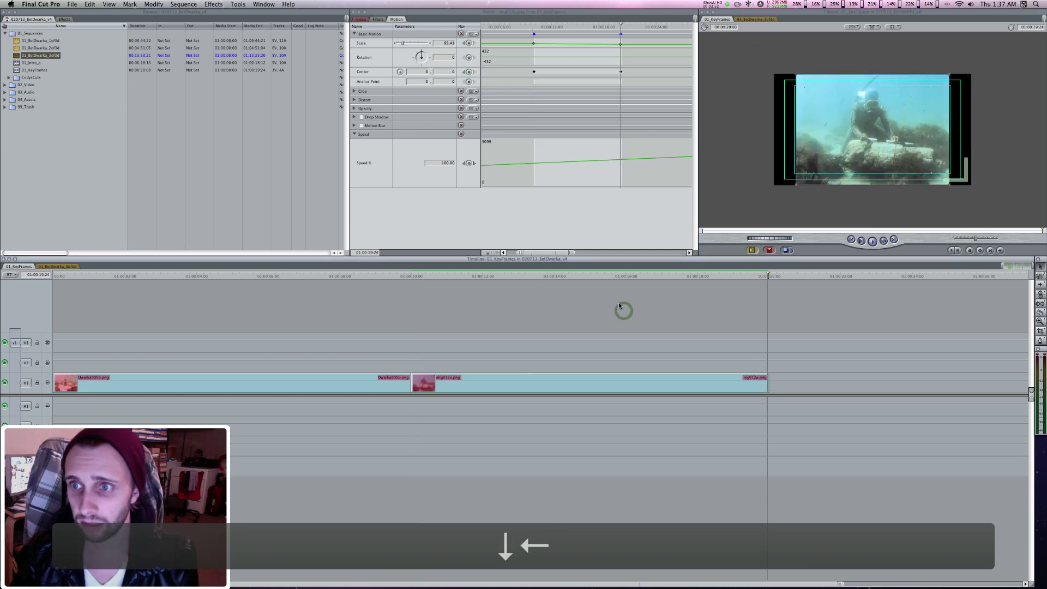
click(439, 44)
text(130)
key(Return)
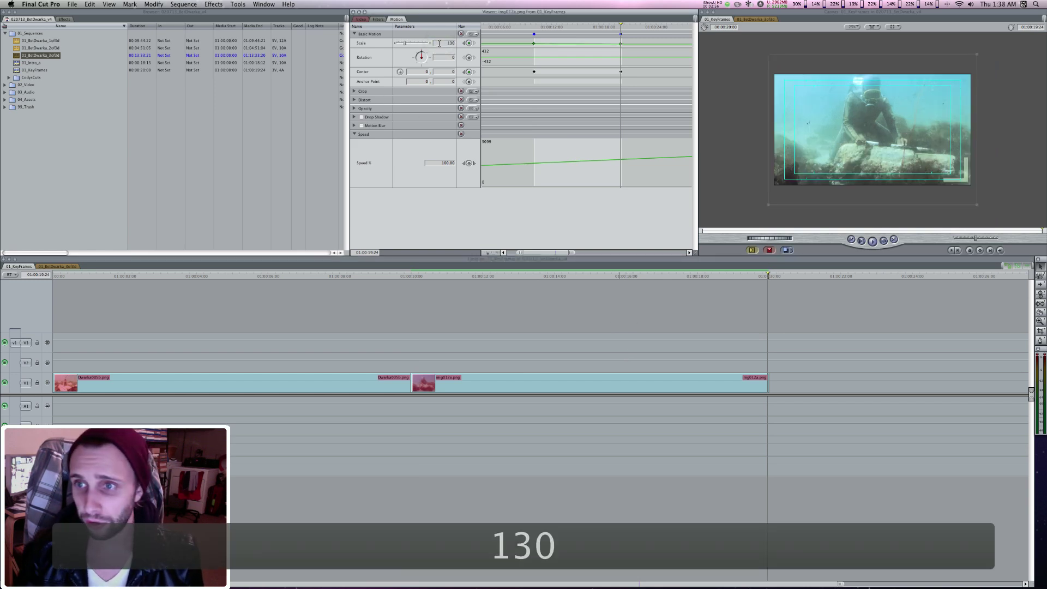
click(878, 174)
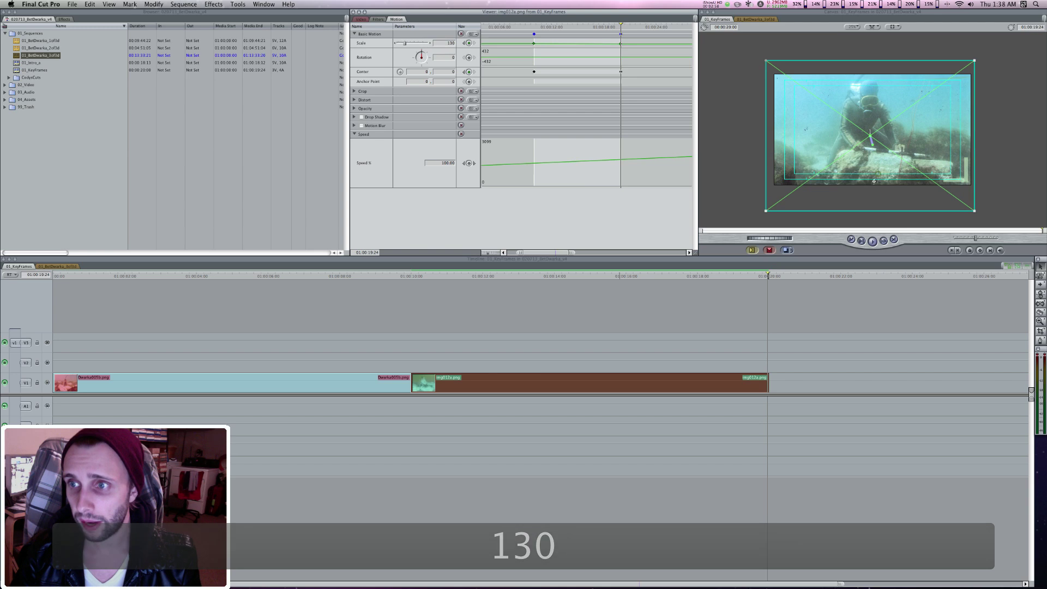
Step: Deselect the second clip, play back its movement from its start, and save the project
click(624, 282)
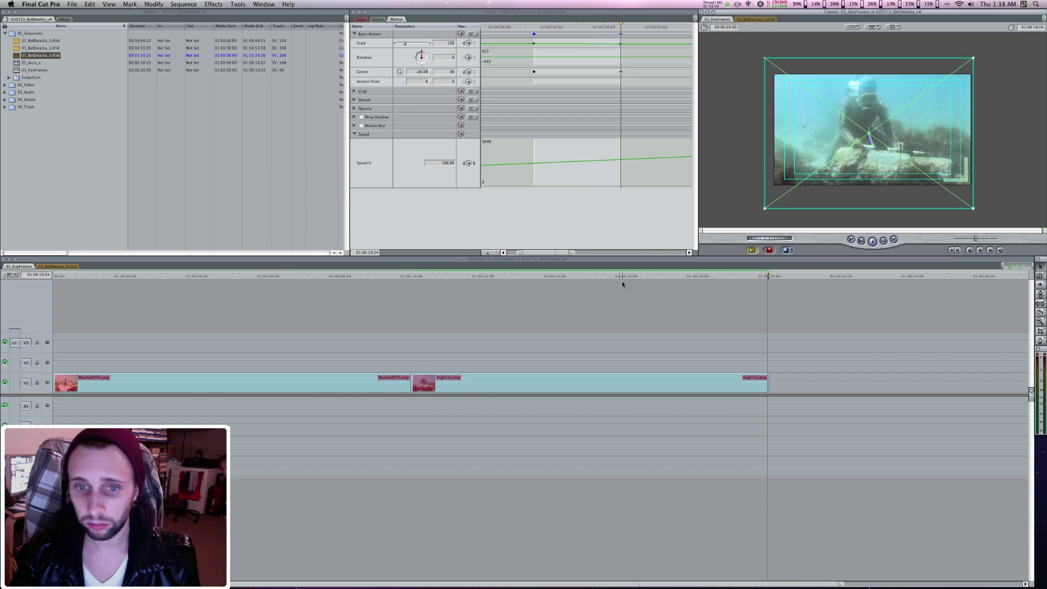
key(Up)
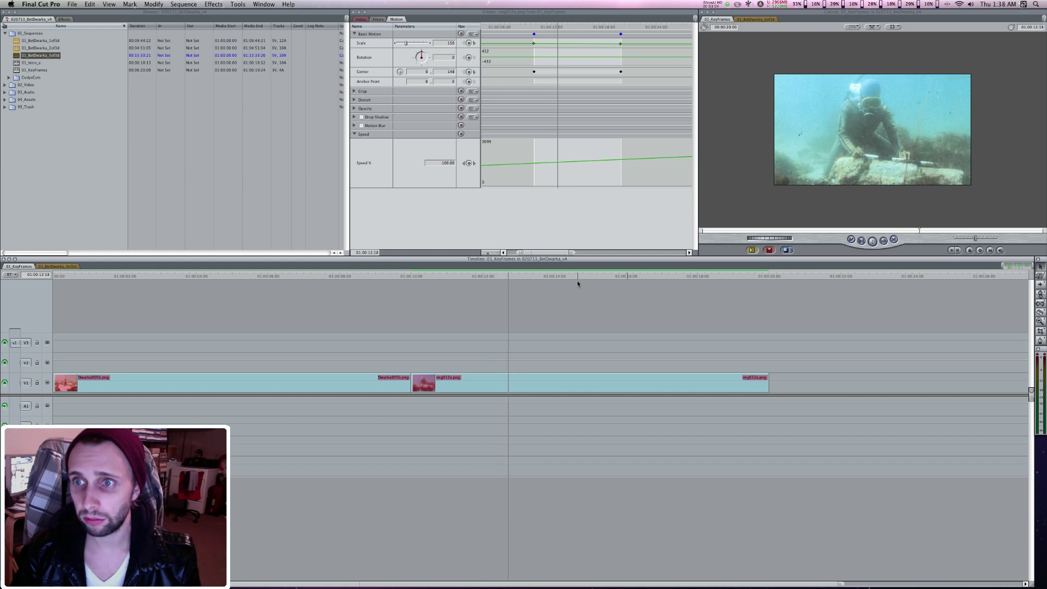
key(super+s)
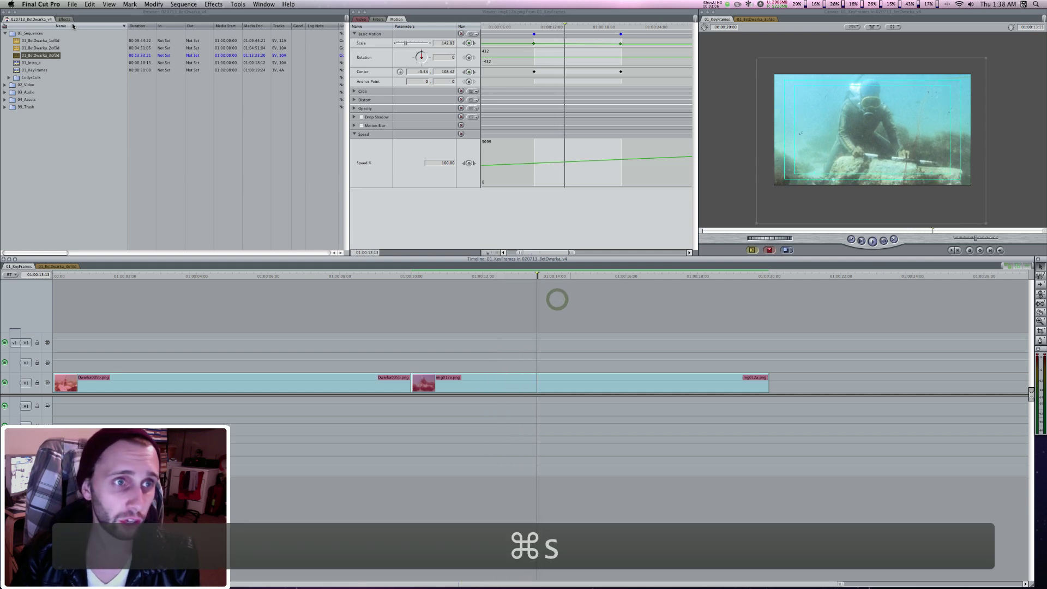
Step: Show the favorite effects and go to the first clip's last frame at the cut between the two clips
click(64, 19)
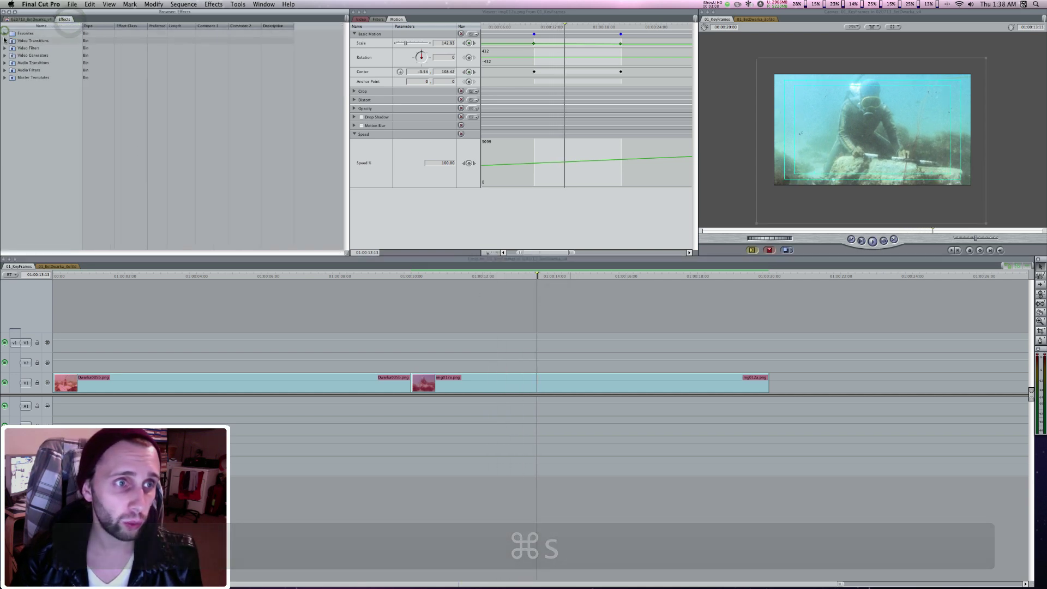
click(5, 34)
click(436, 317)
key(Up)
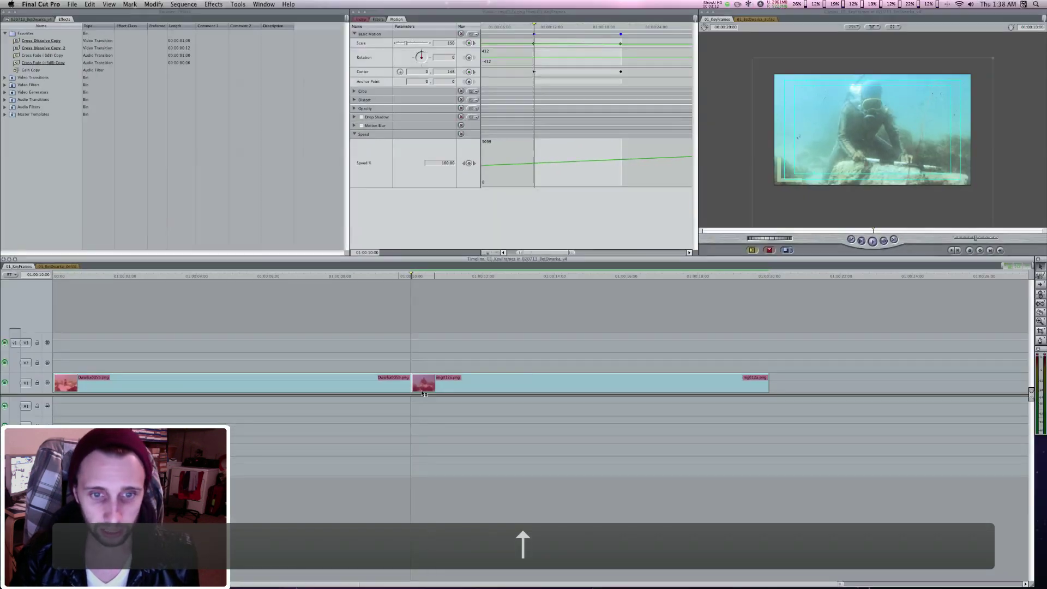
key(Left)
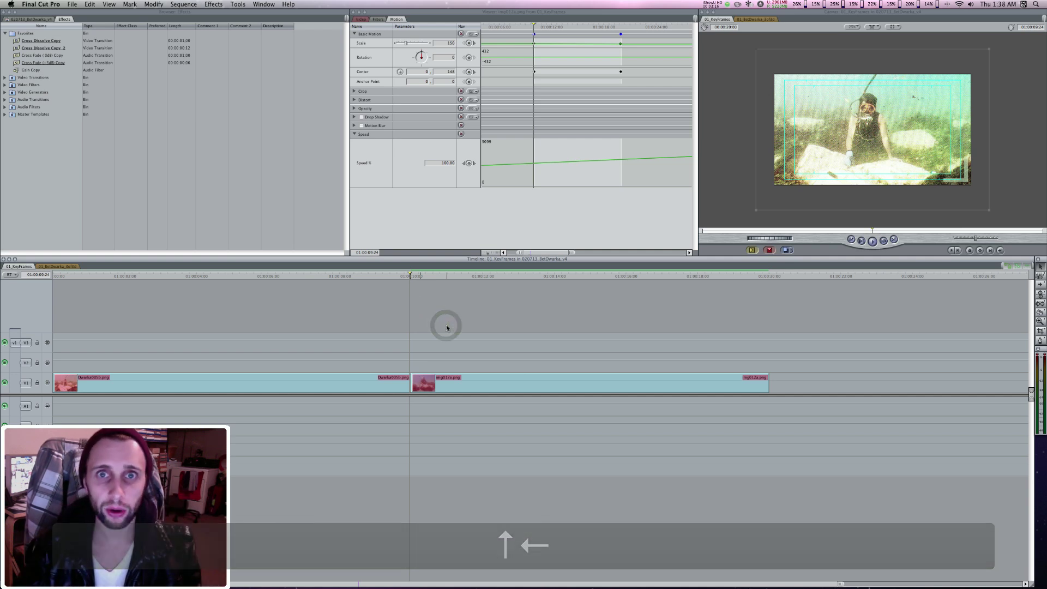
Step: Cut the first clip at 01:00:03:21 and delete the part before the cut
click(176, 275)
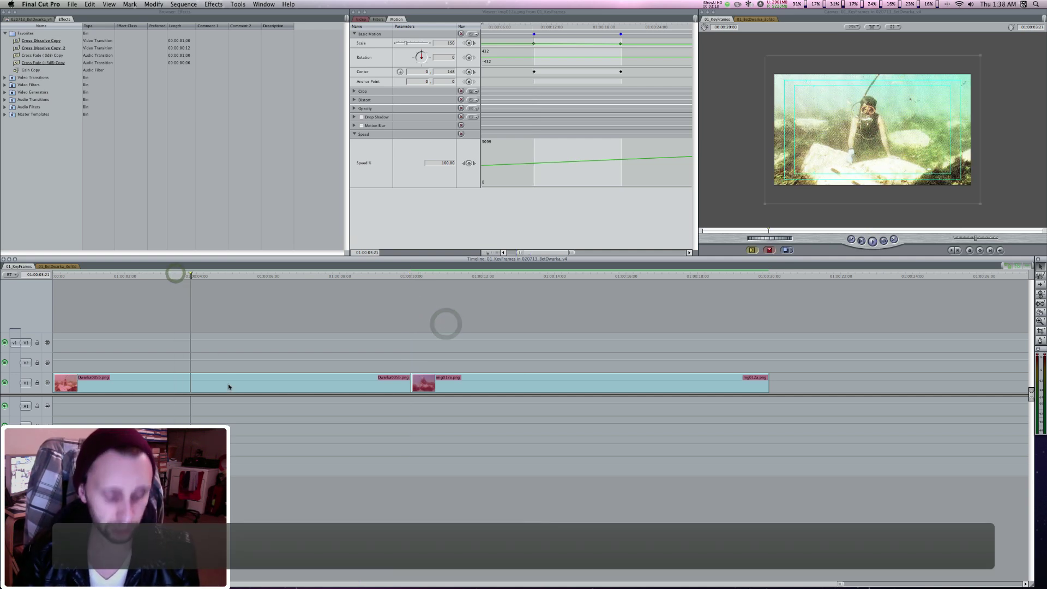
click(228, 384)
key(ctrl+v)
key(Delete)
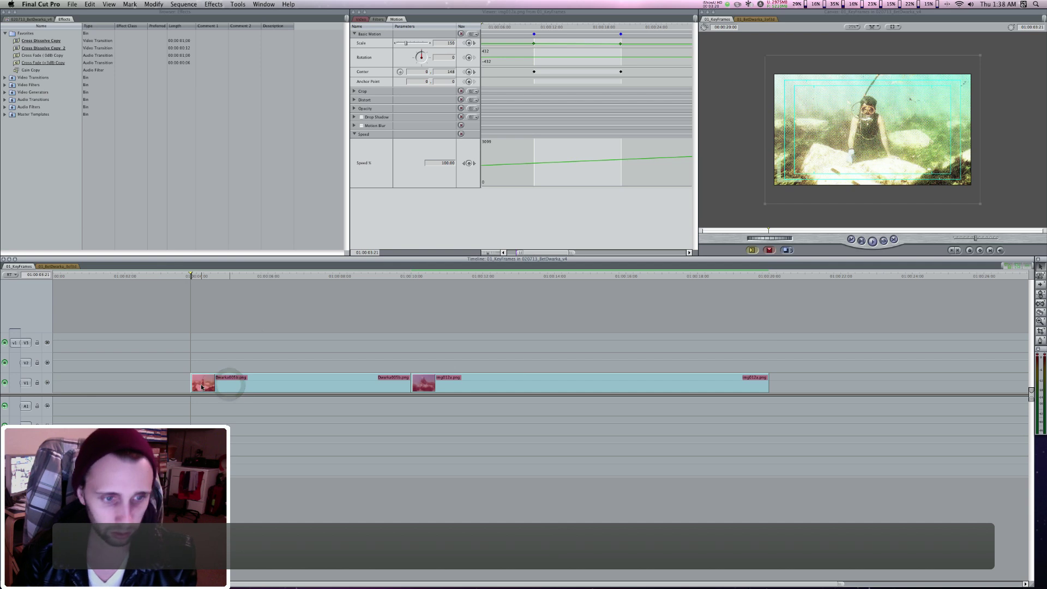
Step: Cut the first clip at about 8 seconds on the timeline and delete the part after the cut
click(326, 277)
click(374, 383)
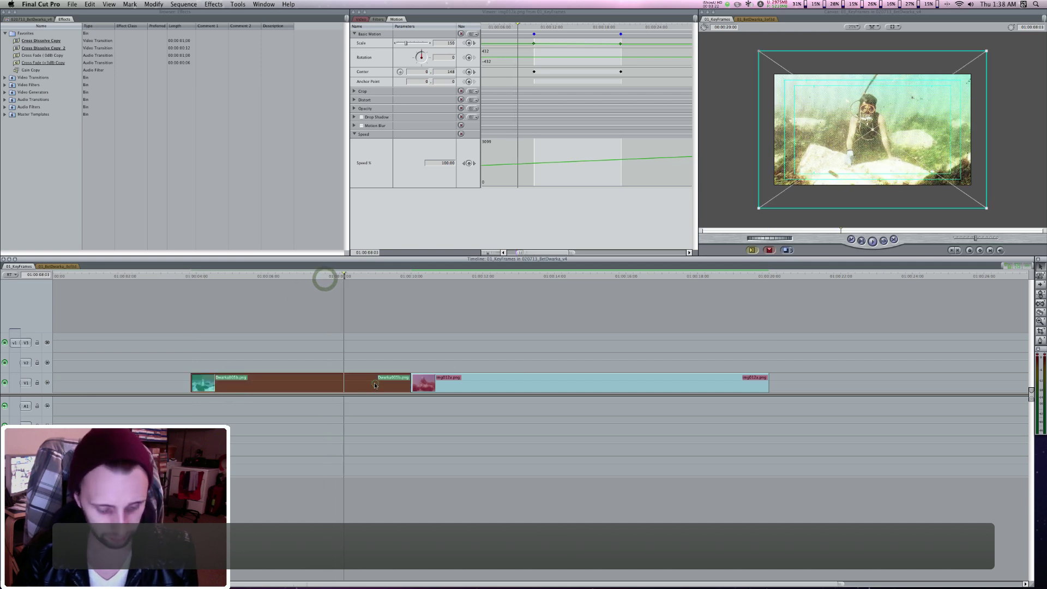
key(ctrl+v)
key(equal)
click(404, 325)
click(369, 390)
key(Delete)
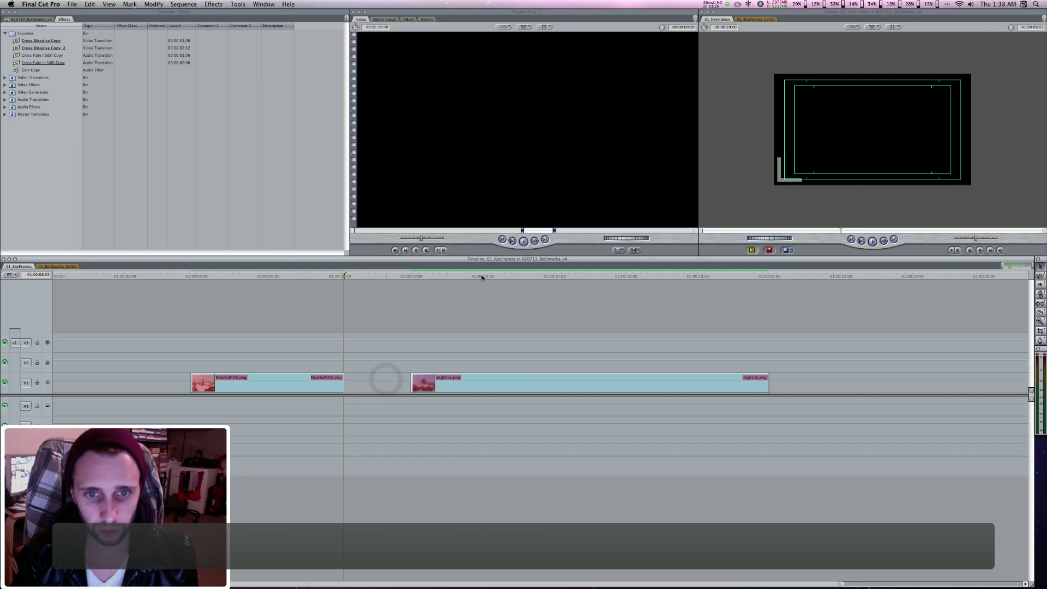
Step: Split the second clip at about 12 and 18 seconds on the timeline and delete its end piece
click(480, 276)
key(ctrl+v)
click(696, 276)
key(ctrl+v)
click(731, 388)
key(Delete)
Step: Delete the second clip's opening piece and close the gap so the remaining part directly follows the first clip
click(445, 385)
drag(512, 379, 378, 321)
key(Up)
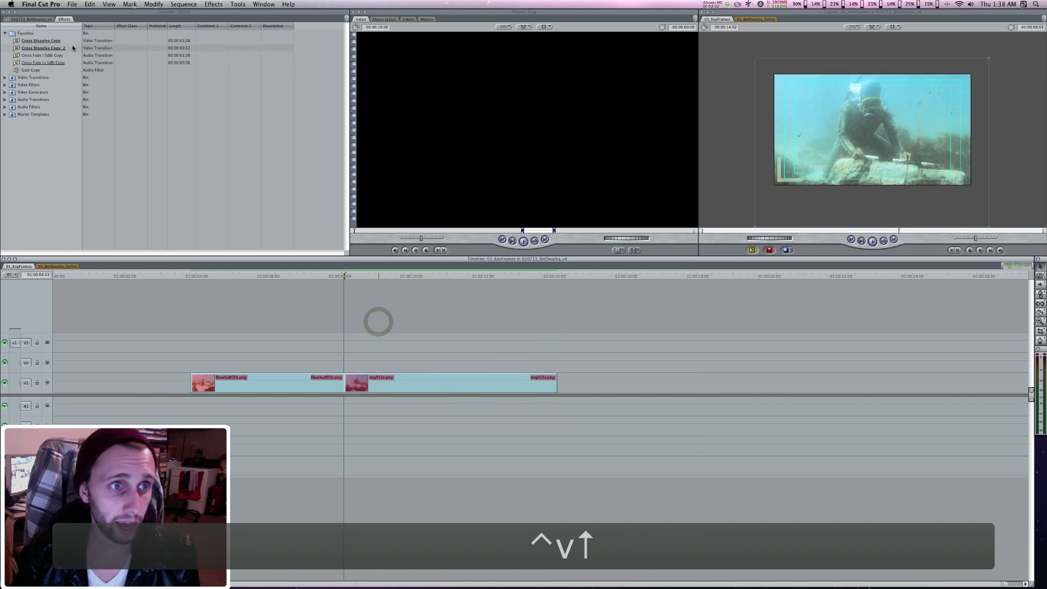
Step: Apply the favorite Cross Dissolve Copy transition to the cut between the two clips and play it back
drag(52, 41, 349, 391)
click(362, 280)
click(307, 279)
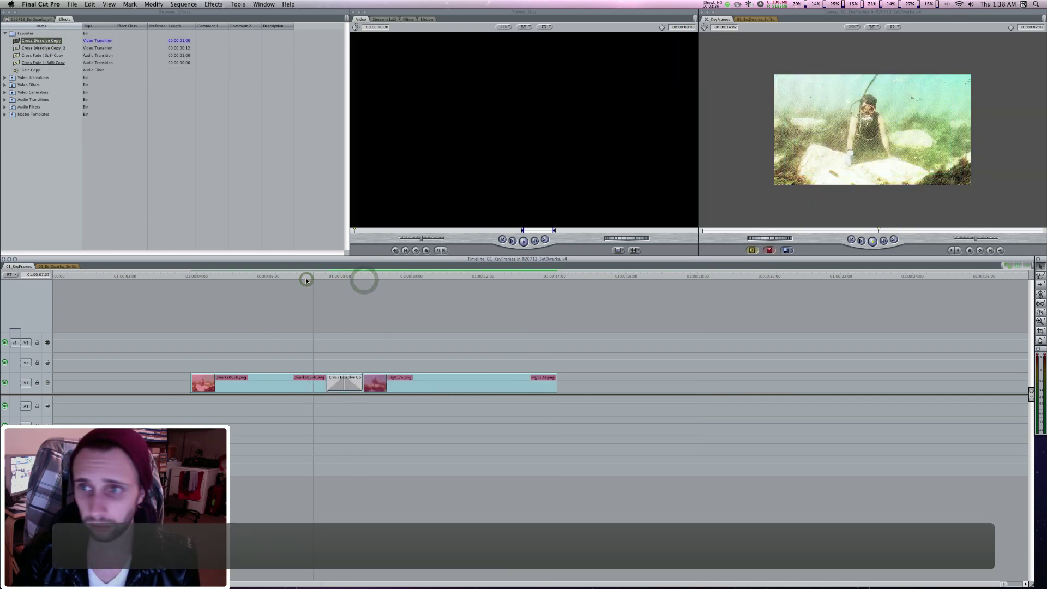
key(space)
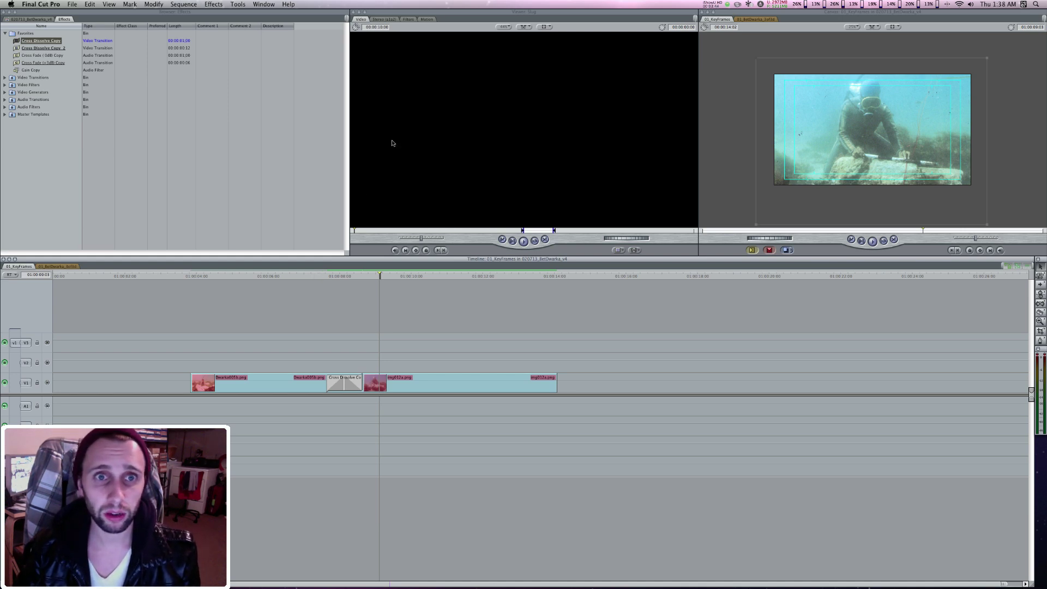
Step: Open the second timeline clip in the Viewer
double_click(397, 384)
right_click(397, 384)
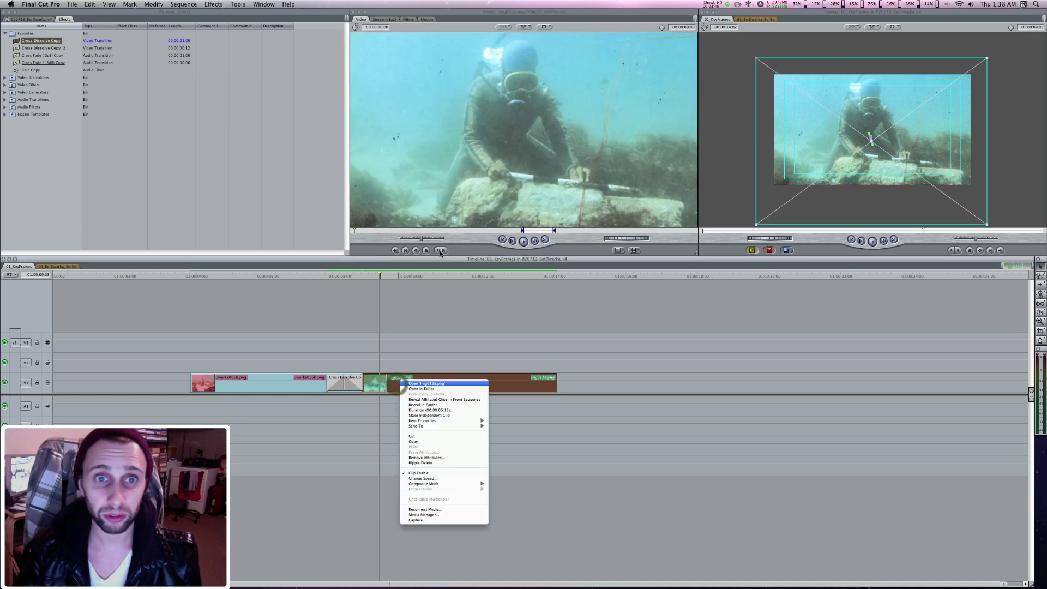
click(427, 383)
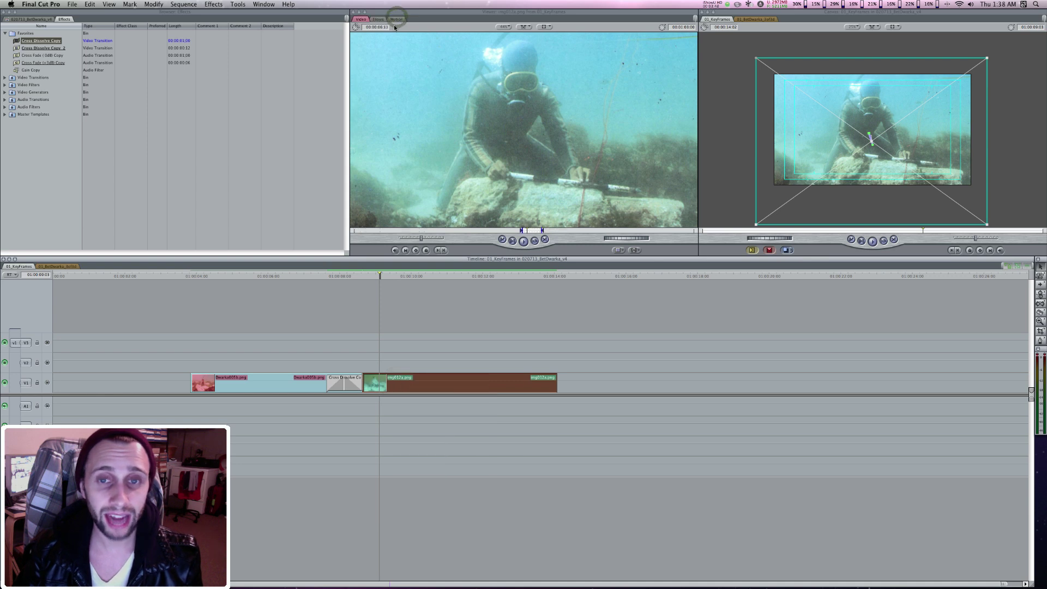